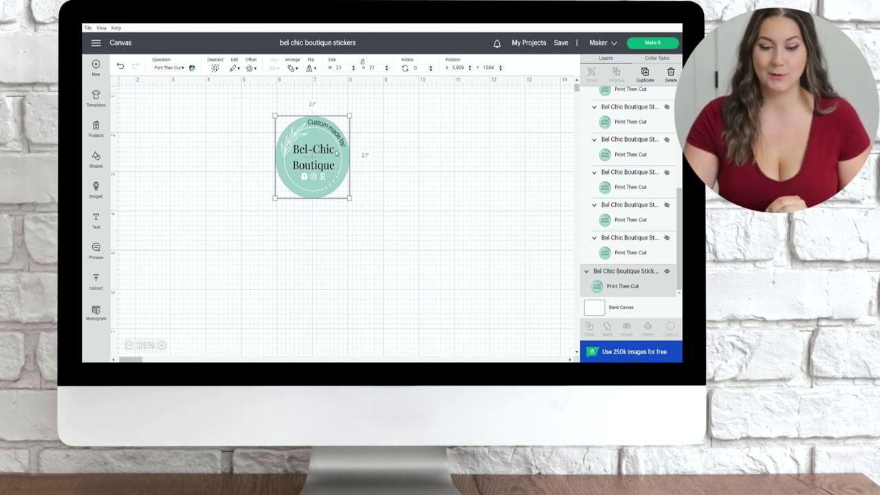
- Lower the Bel-Chic sticker slightly, duplicate it three times, and preview the mat layout
{"action": "left_click_drag", "start_coordinate": [320, 159], "coordinate": [326, 177]}
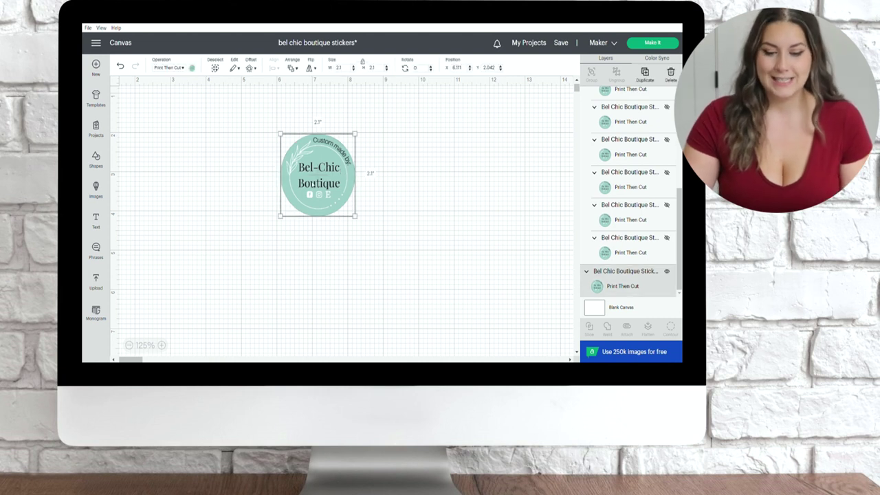
{"action": "key", "text": "ctrl+d"}
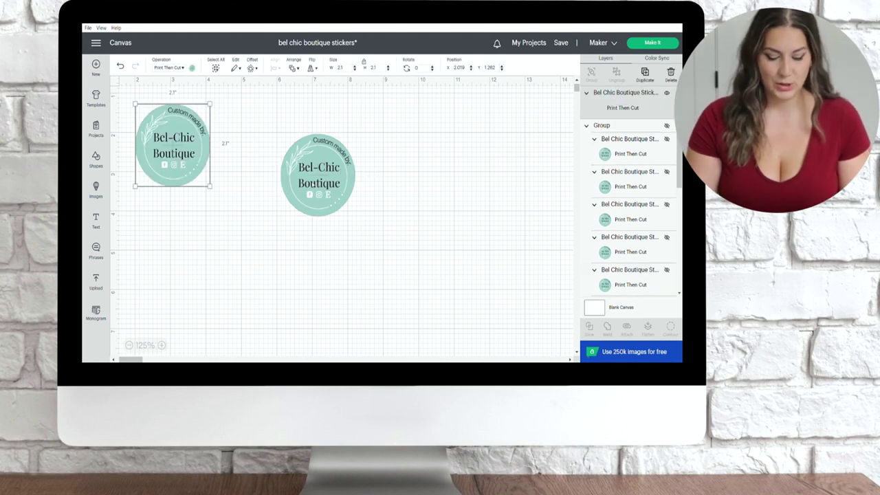
{"action": "key", "text": "ctrl+d"}
{"action": "key", "text": "ctrl+d"}
{"action": "key", "text": "ctrl+d"}
{"action": "key", "text": "ctrl+d"}
{"action": "key", "text": "ctrl+d"}
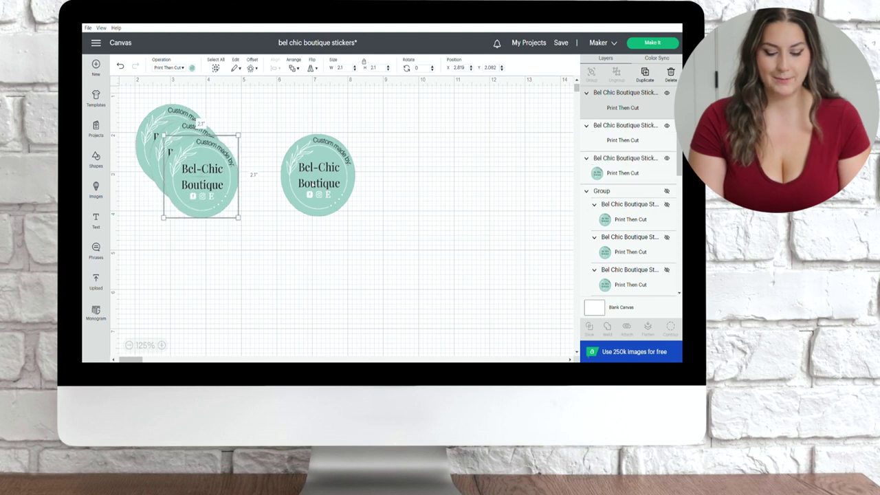
{"action": "key", "text": "ctrl+d"}
{"action": "key", "text": "ctrl+d"}
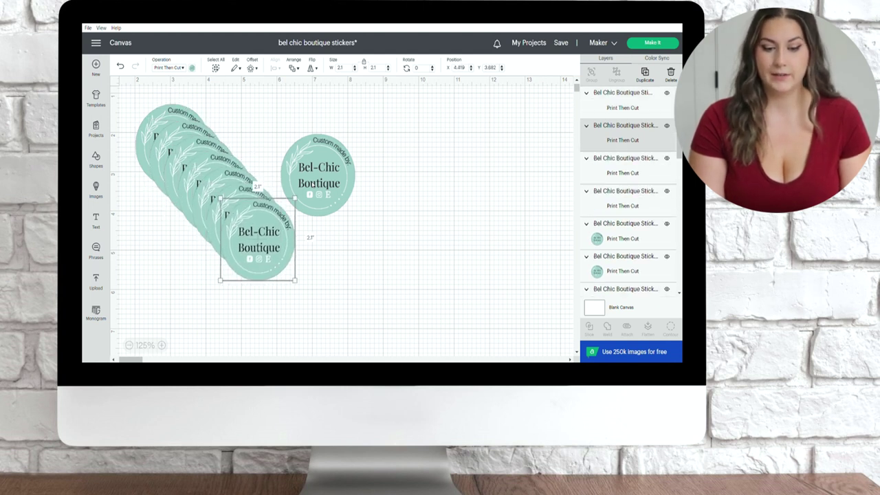
{"action": "left_click", "coordinate": [635, 47]}
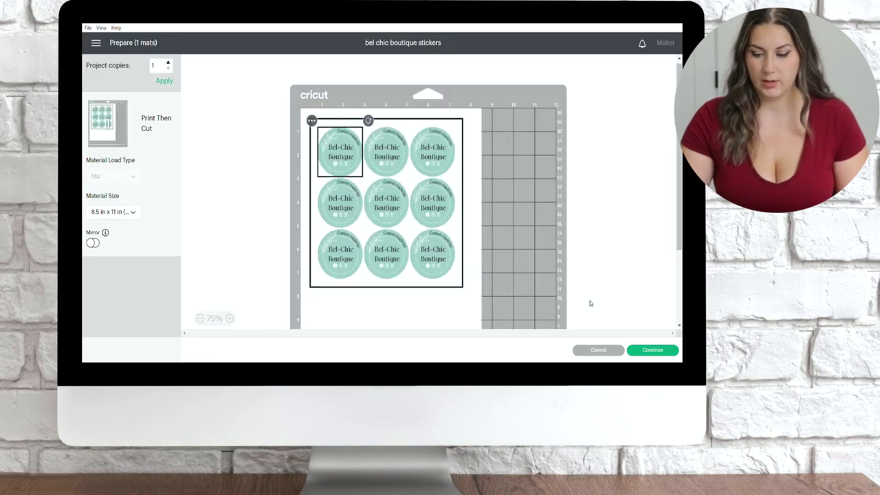
{"action": "left_click", "coordinate": [597, 350]}
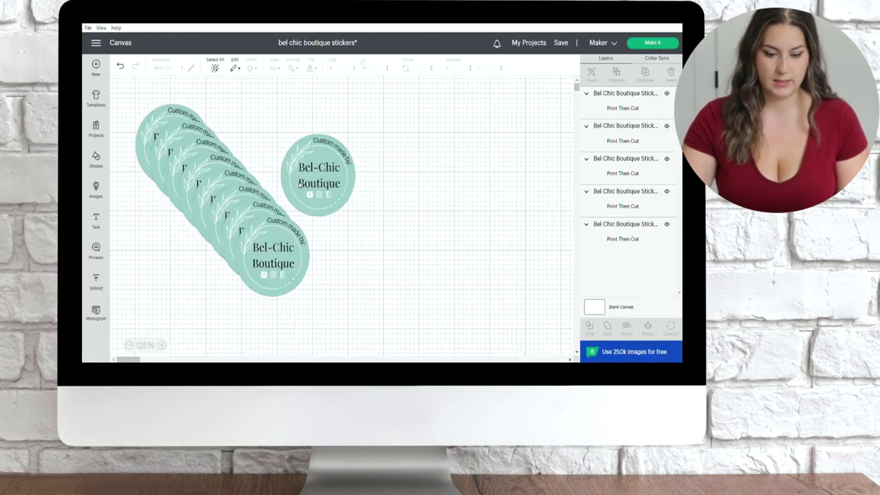
- Paste two more sticker copies into the stack, then deselect everything
{"action": "key", "text": "ctrl+v"}
{"action": "left_click", "coordinate": [274, 231]}
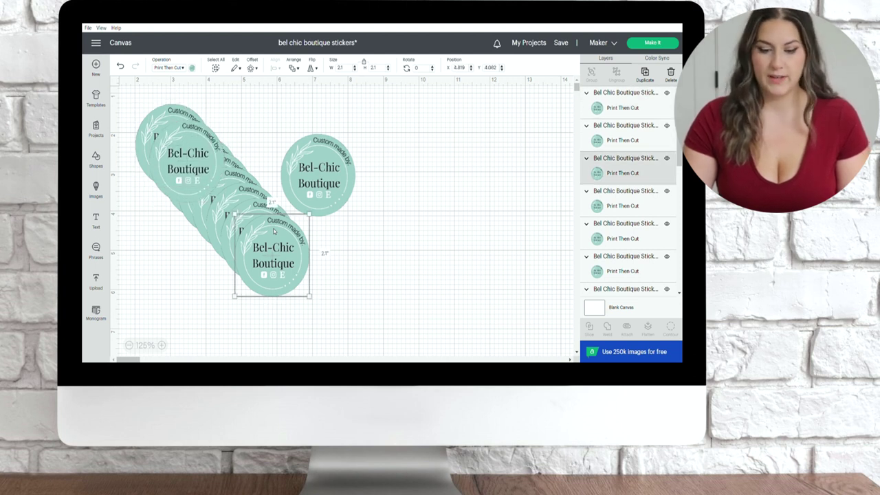
{"action": "key", "text": "ctrl+v"}
{"action": "left_click", "coordinate": [616, 142]}
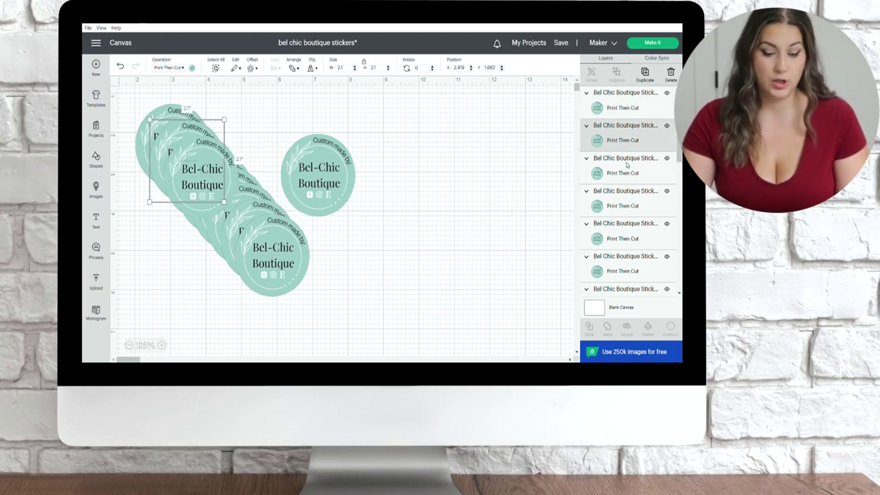
{"action": "left_click", "coordinate": [629, 268]}
{"action": "left_click", "coordinate": [391, 283]}
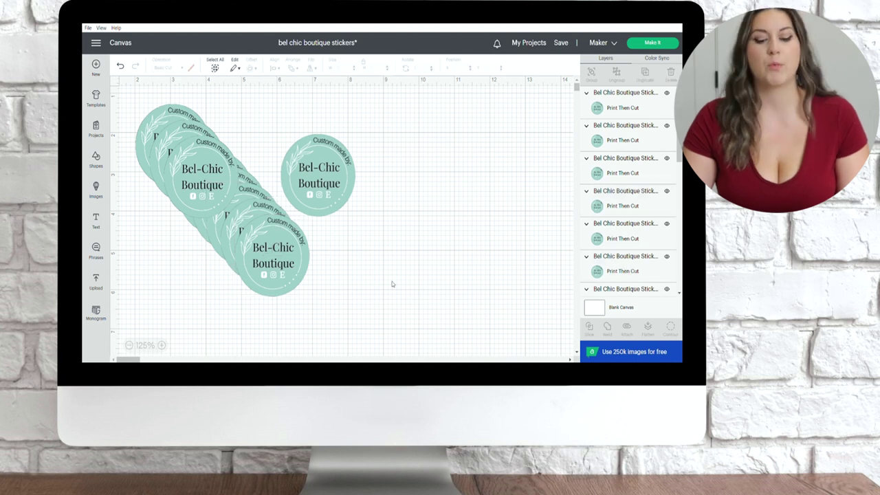
- Add the uploaded 'This Is My Halloween Costume' text image to the canvas
{"action": "left_click_drag", "start_coordinate": [389, 296], "coordinate": [417, 193]}
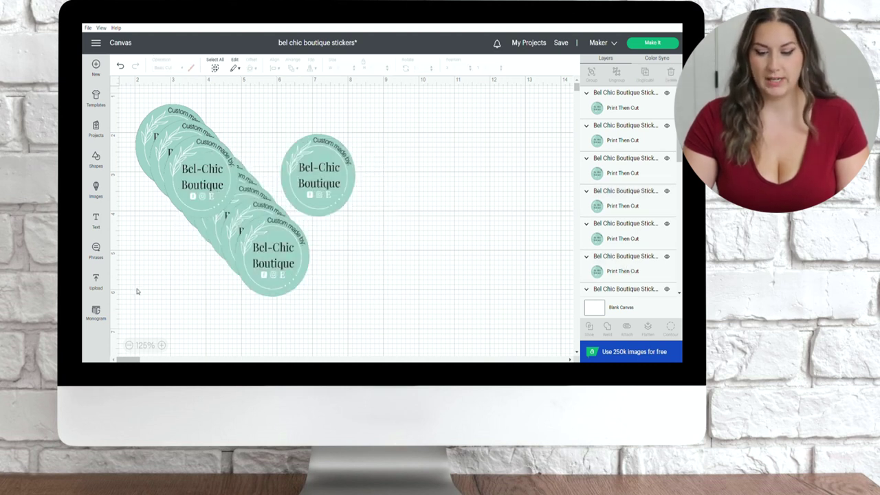
{"action": "left_click", "coordinate": [97, 281]}
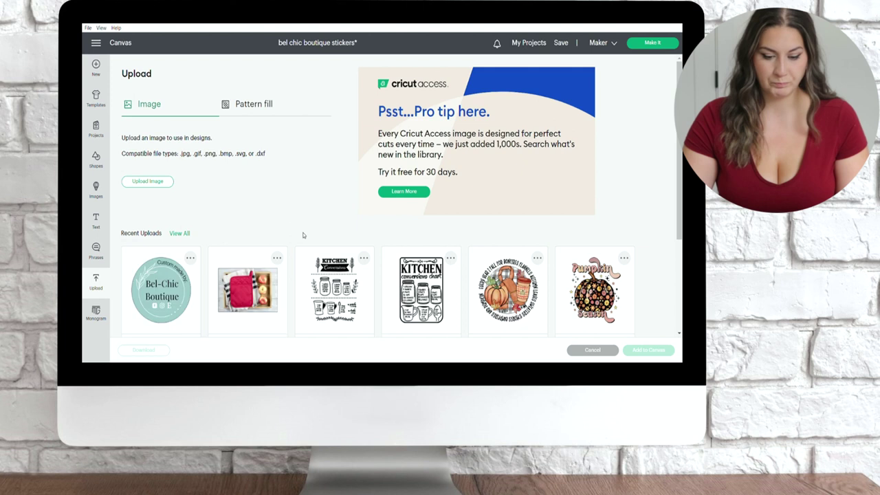
{"action": "scroll", "coordinate": [460, 274], "scroll_direction": "down", "scroll_amount": 3}
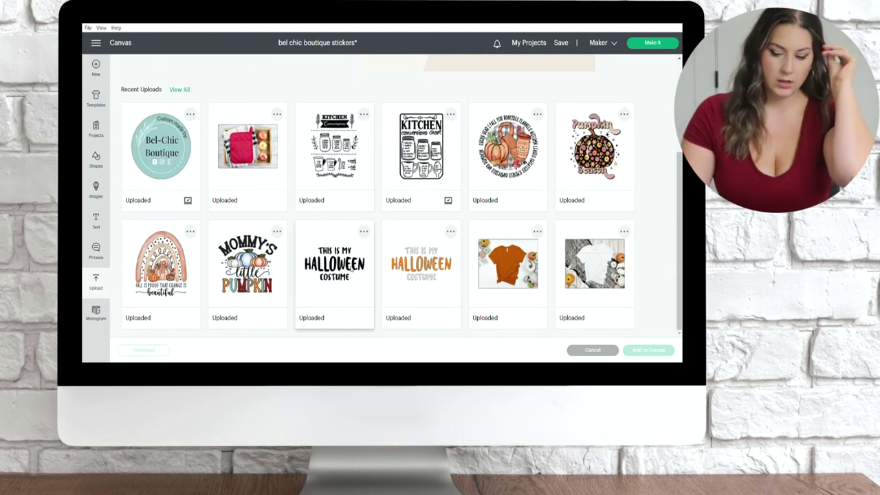
{"action": "left_click", "coordinate": [334, 274]}
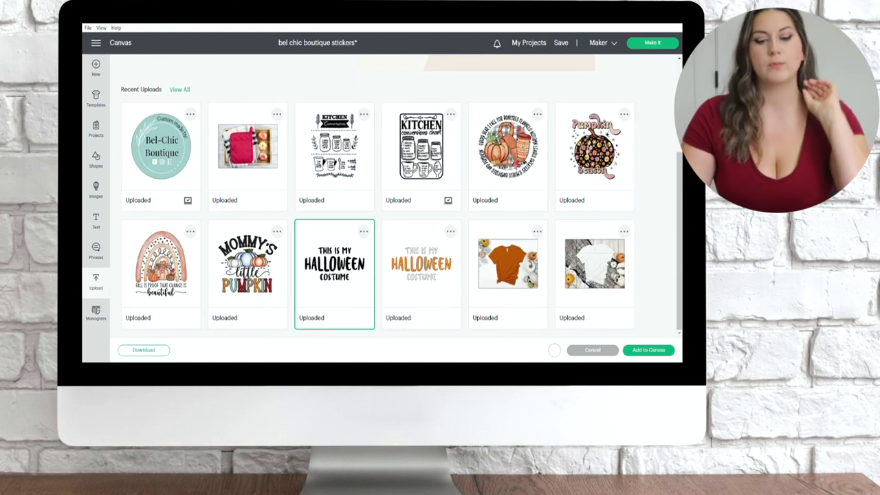
{"action": "left_click", "coordinate": [659, 351]}
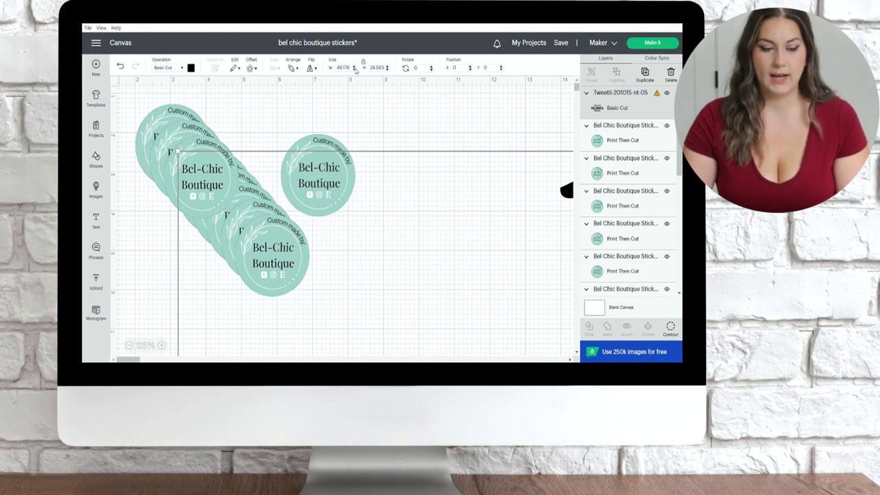
- Set the Halloween text image width to 5 inches and move it right of the stickers
{"action": "left_click", "coordinate": [344, 67]}
{"action": "type", "text": "5"}
{"action": "key", "text": "Return"}
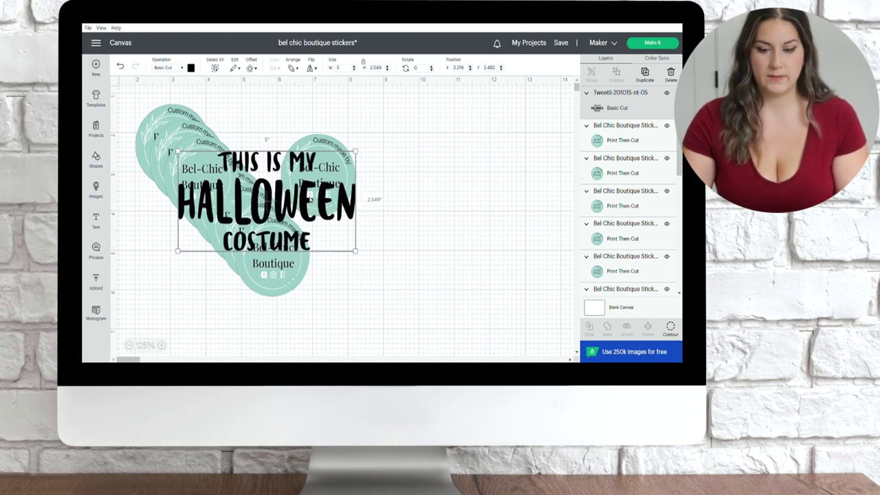
{"action": "left_click_drag", "start_coordinate": [310, 200], "coordinate": [509, 165]}
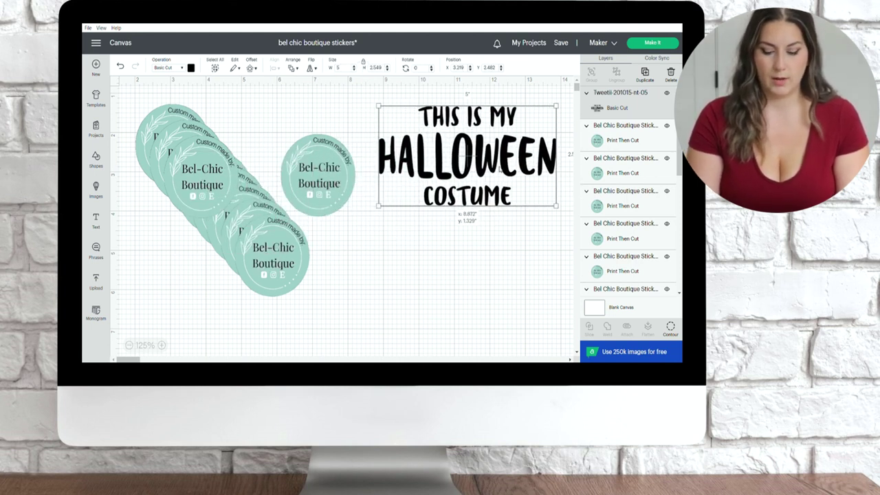
- Search the image library for 'pumpkin' and pick the leopard-print pumpkin
{"action": "left_click", "coordinate": [97, 187]}
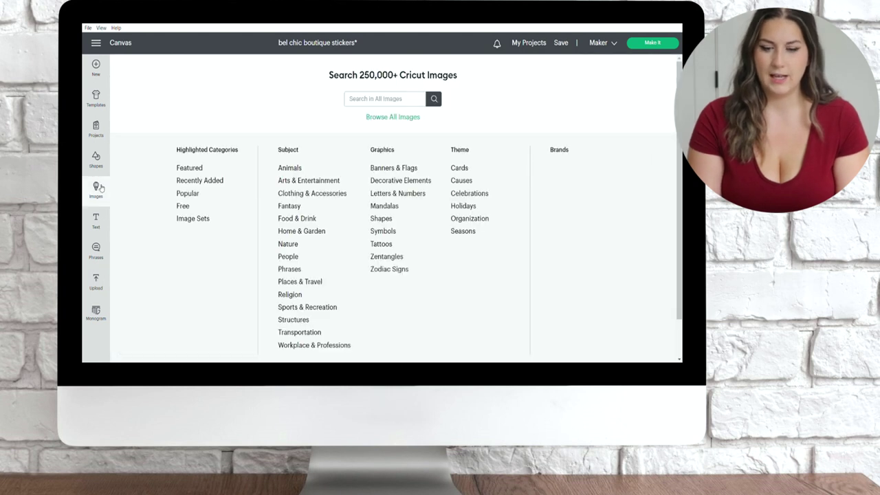
{"action": "left_click", "coordinate": [365, 98]}
{"action": "type", "text": "pum"}
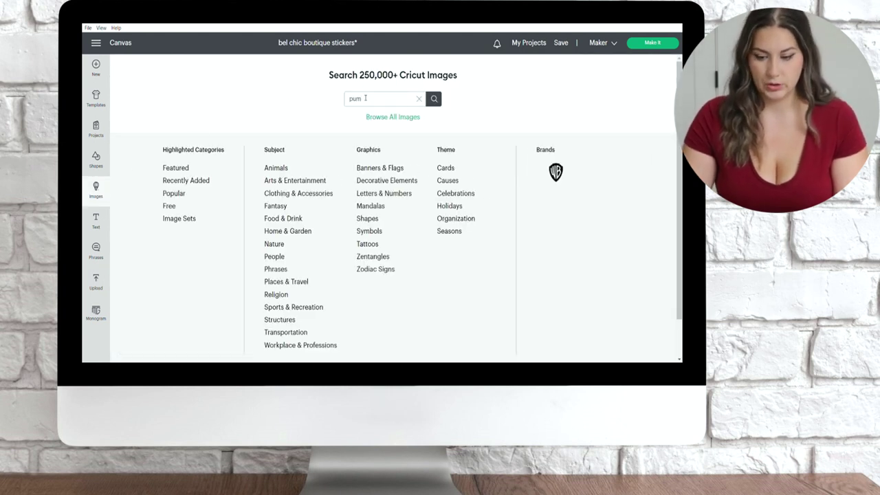
{"action": "type", "text": "pkin"}
{"action": "key", "text": "Return"}
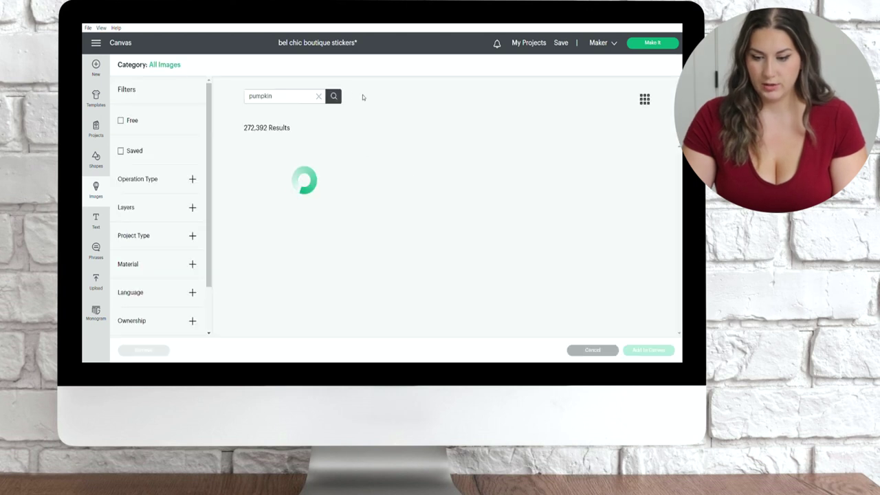
{"action": "scroll", "coordinate": [368, 254], "scroll_direction": "down", "scroll_amount": 2}
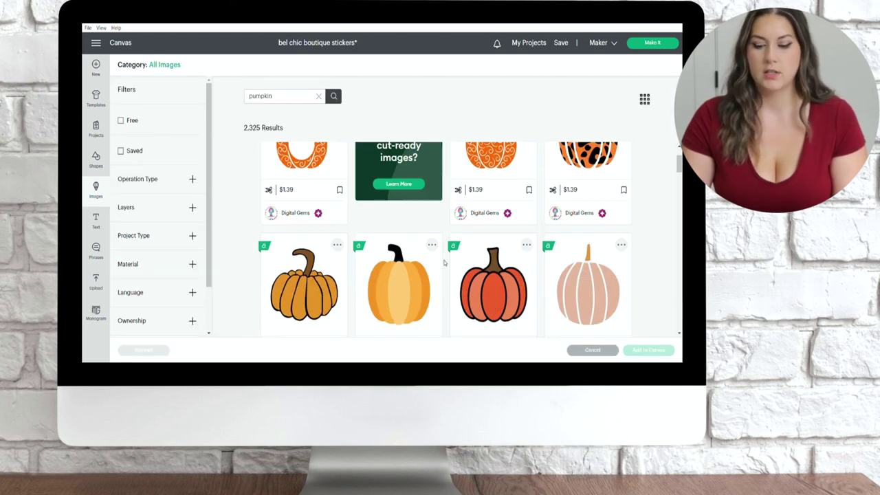
{"action": "scroll", "coordinate": [498, 248], "scroll_direction": "up", "scroll_amount": 2}
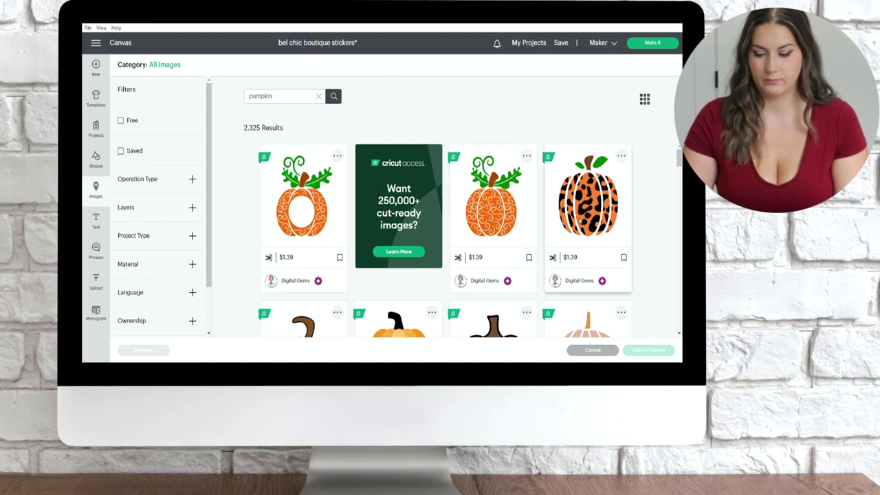
{"action": "left_click", "coordinate": [594, 253]}
- Add the leopard pumpkin, shrink it, place it under the text, and send it to back
{"action": "left_click", "coordinate": [658, 349]}
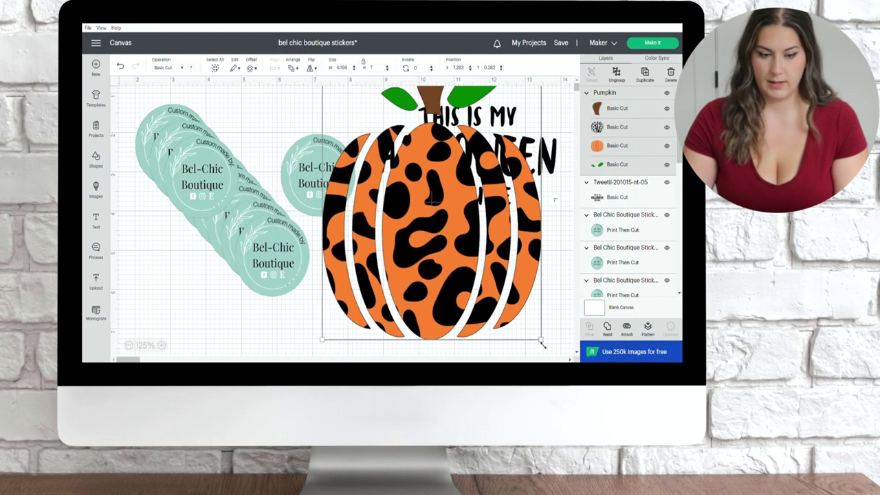
{"action": "left_click_drag", "start_coordinate": [540, 340], "coordinate": [461, 246]}
{"action": "left_click_drag", "start_coordinate": [405, 227], "coordinate": [481, 276]}
{"action": "right_click", "coordinate": [477, 277]}
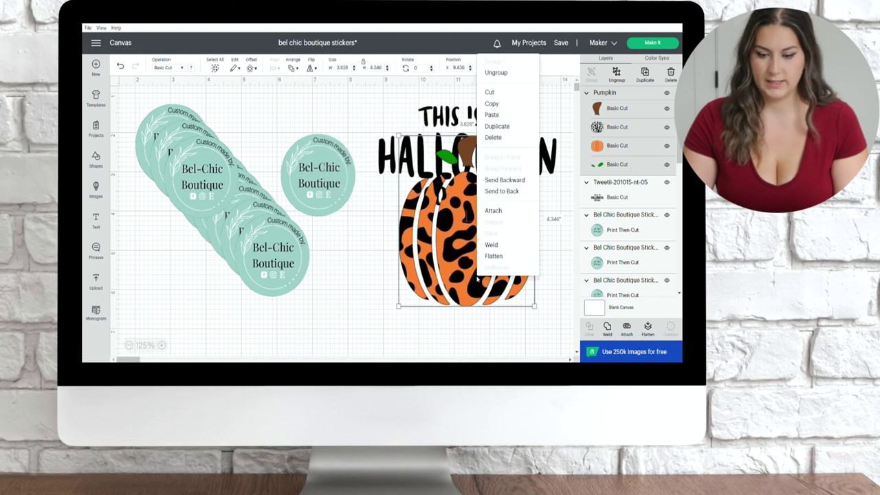
{"action": "left_click", "coordinate": [502, 191]}
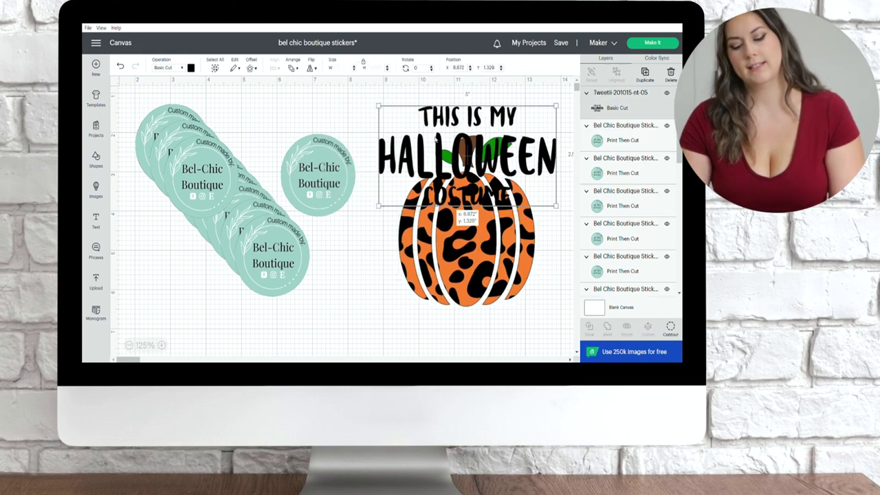
- Make the Halloween text white and center it over the pumpkin
{"action": "left_click", "coordinate": [190, 67]}
{"action": "left_click", "coordinate": [199, 149]}
{"action": "left_click_drag", "start_coordinate": [457, 163], "coordinate": [457, 251]}
{"action": "left_click_drag", "start_coordinate": [467, 180], "coordinate": [467, 180]}
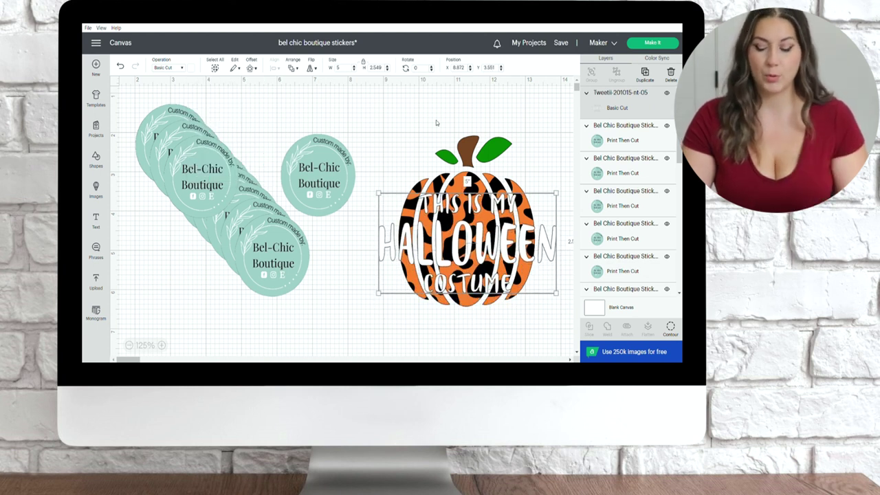
- Select the pumpkin and white text together, flatten them into one image, and nudge it right
{"action": "left_click", "coordinate": [465, 160]}
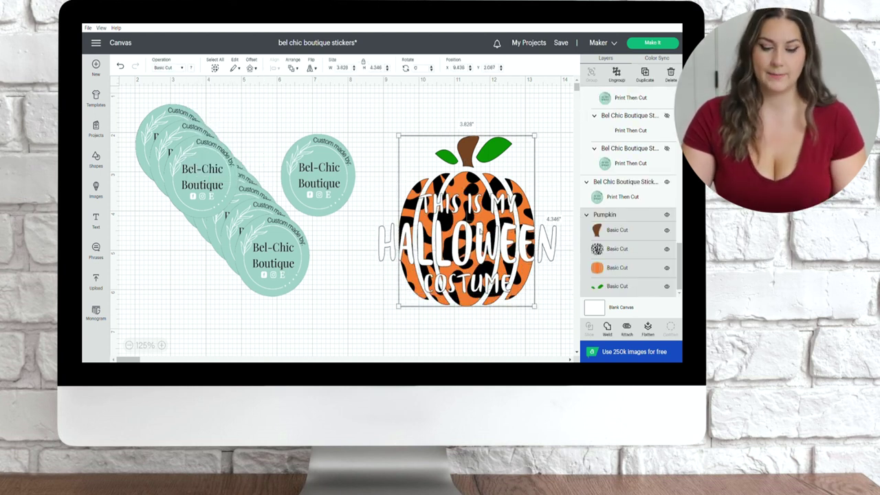
{"action": "left_click", "coordinate": [479, 232]}
{"action": "left_click", "coordinate": [531, 312]}
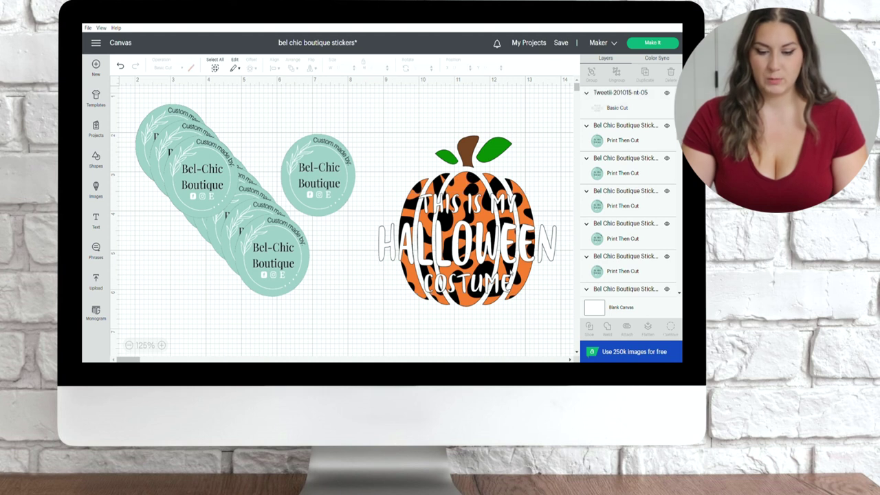
{"action": "scroll", "coordinate": [344, 220], "scroll_direction": "left", "scroll_amount": 2}
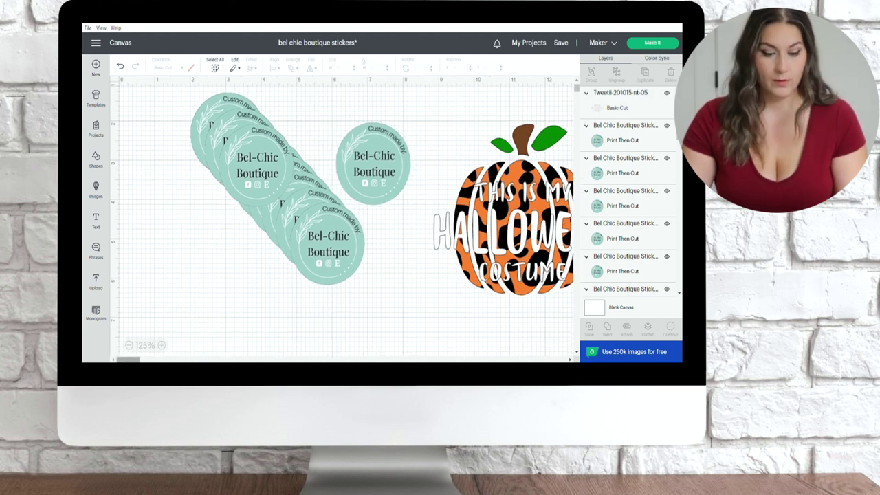
{"action": "scroll", "coordinate": [344, 309], "scroll_direction": "right", "scroll_amount": 5}
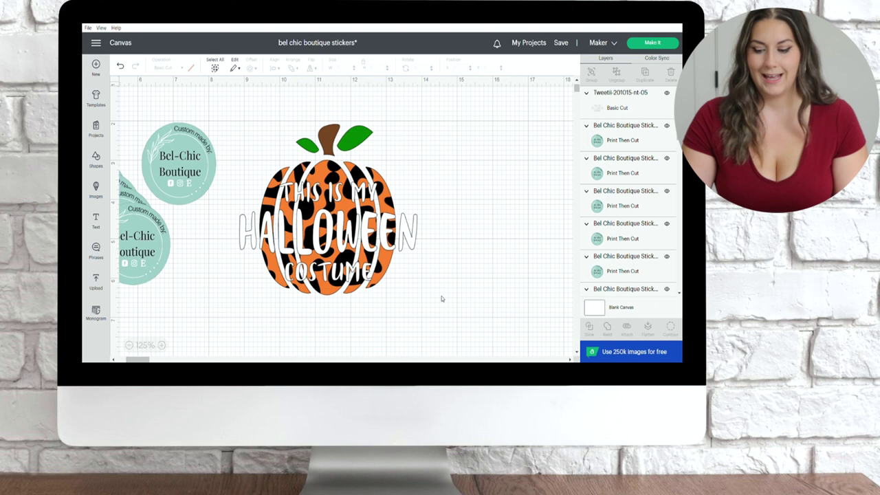
{"action": "left_click_drag", "start_coordinate": [441, 295], "coordinate": [229, 111]}
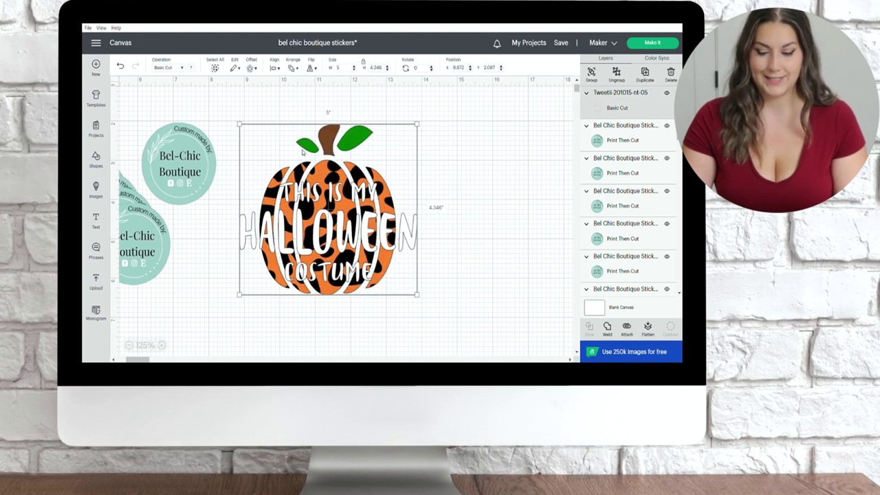
{"action": "left_click_drag", "start_coordinate": [303, 151], "coordinate": [338, 152]}
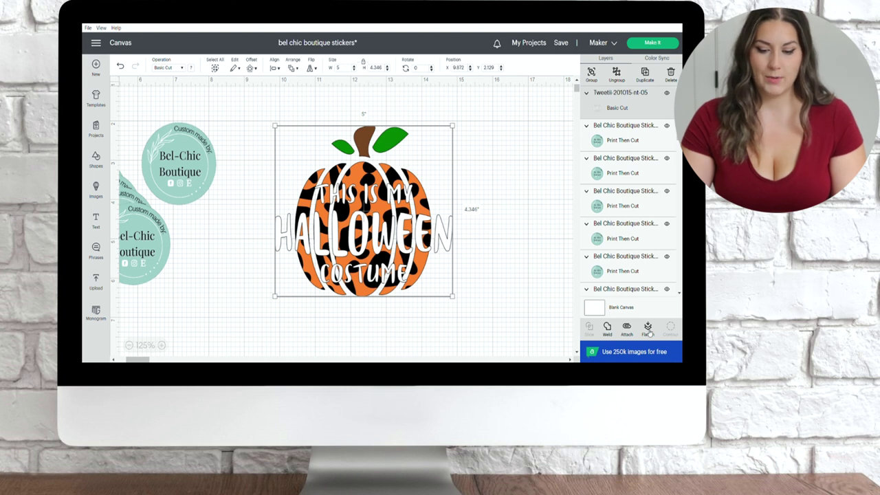
{"action": "left_click", "coordinate": [647, 329]}
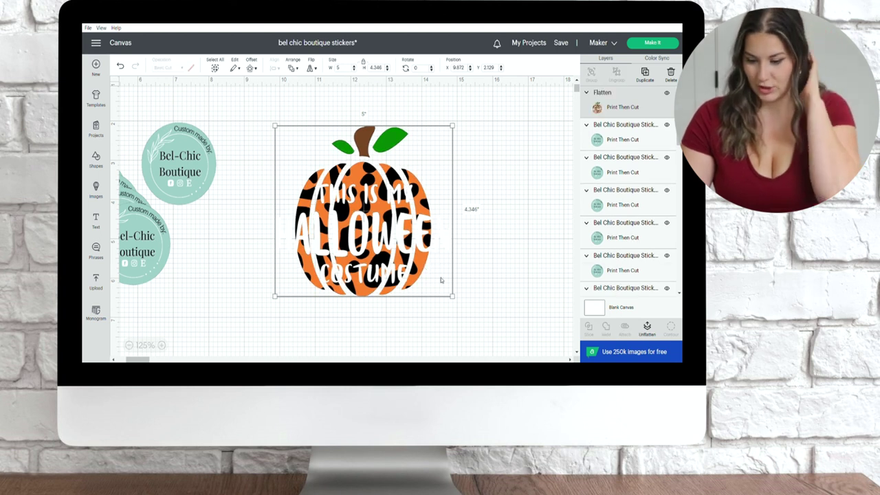
{"action": "left_click_drag", "start_coordinate": [412, 241], "coordinate": [447, 246]}
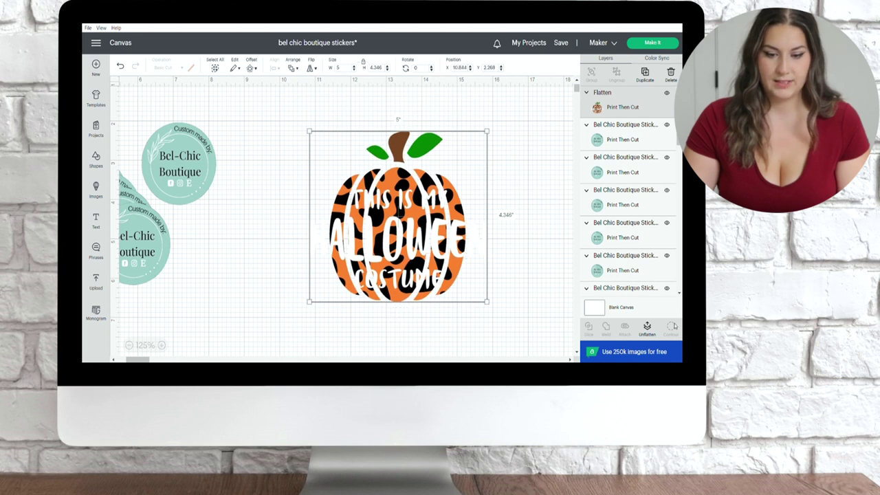
- Change the canvas background to green, then light blue, and shift the pumpkin slightly
{"action": "left_click", "coordinate": [603, 309]}
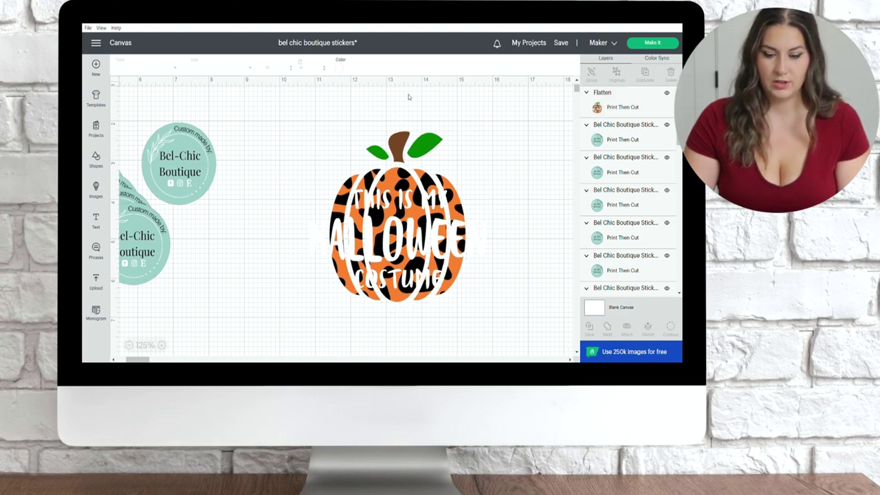
{"action": "left_click", "coordinate": [340, 68]}
{"action": "left_click", "coordinate": [357, 100]}
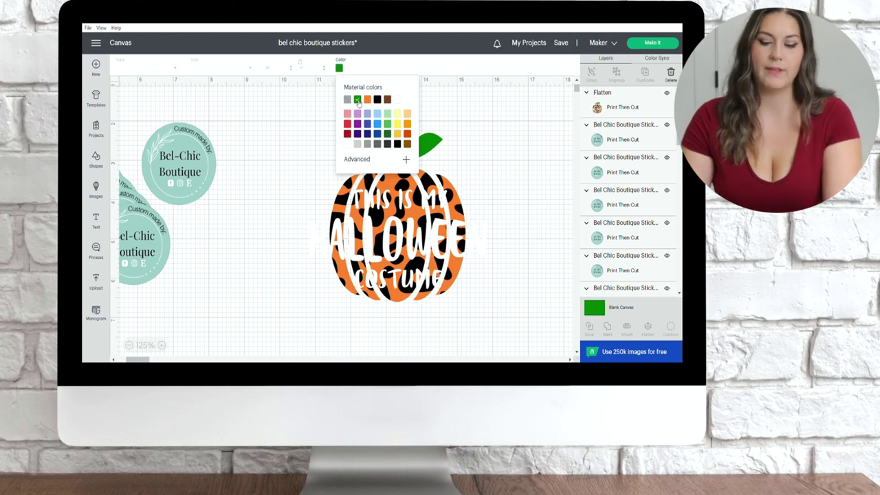
{"action": "left_click", "coordinate": [380, 114]}
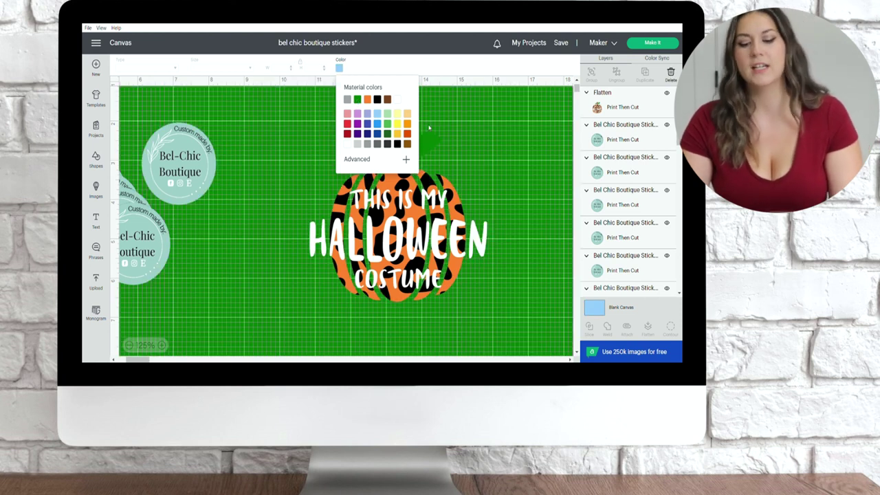
{"action": "left_click", "coordinate": [379, 113]}
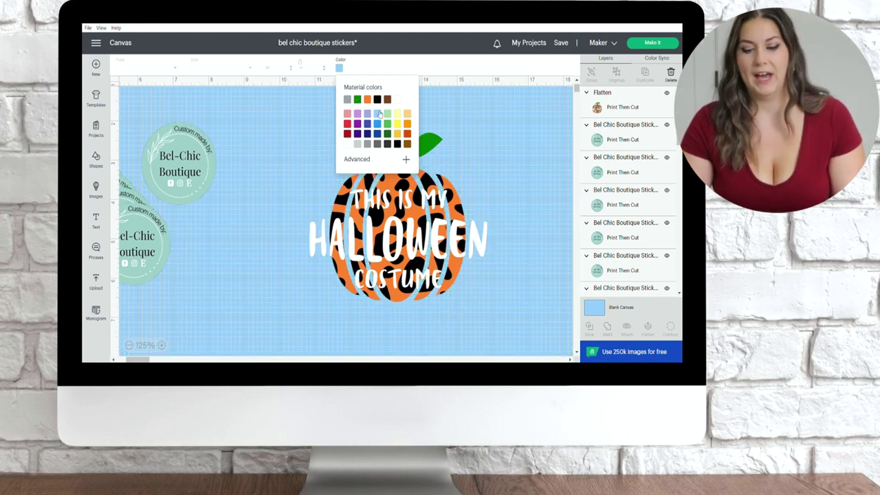
{"action": "left_click", "coordinate": [490, 265]}
{"action": "left_click_drag", "start_coordinate": [406, 208], "coordinate": [415, 232]}
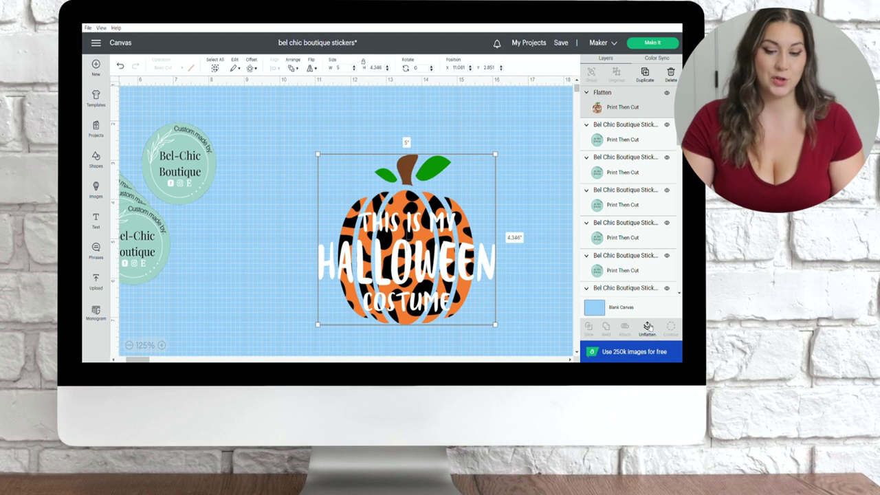
- Set the canvas background back to white and move the pumpkin up-left beside the stickers
{"action": "left_click", "coordinate": [632, 309]}
{"action": "left_click", "coordinate": [339, 68]}
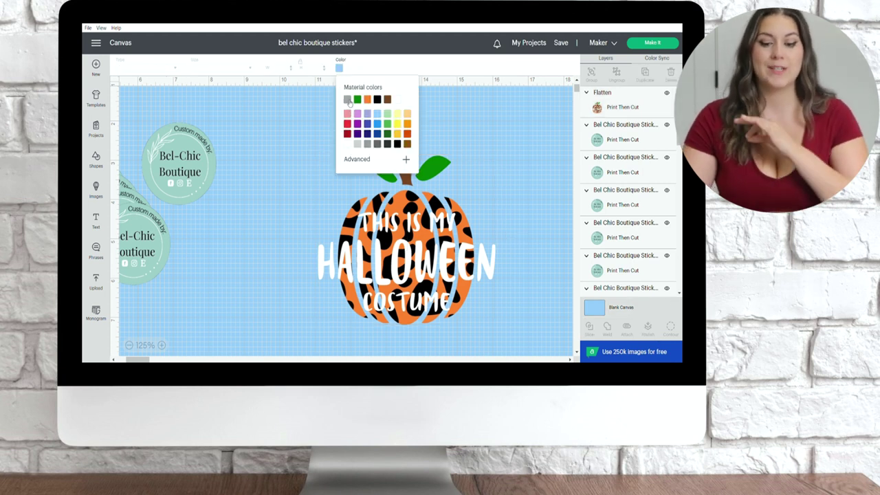
{"action": "left_click", "coordinate": [353, 145]}
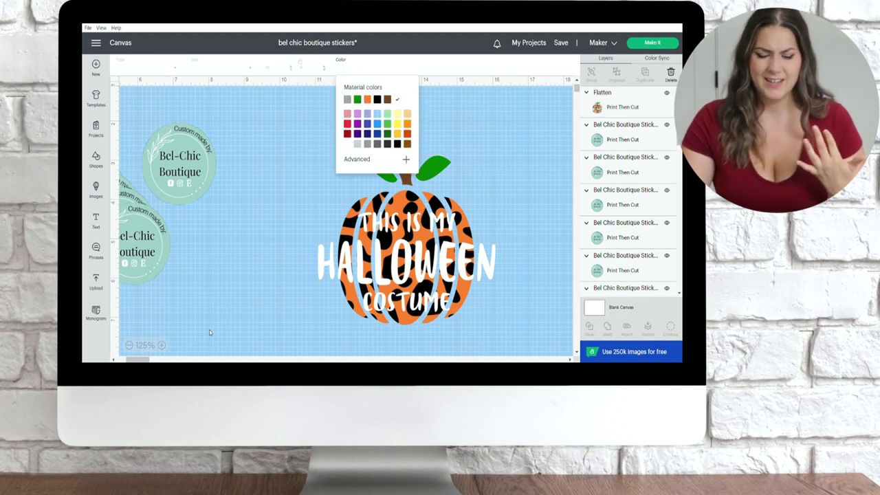
{"action": "left_click", "coordinate": [348, 150]}
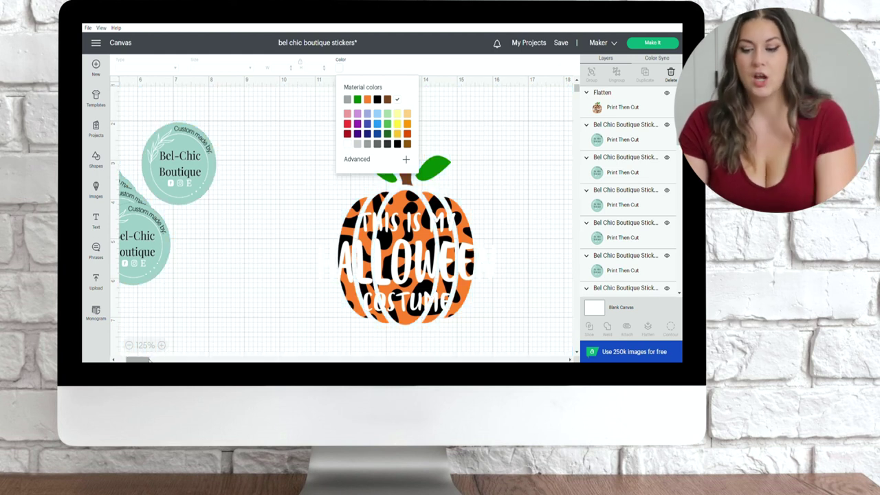
{"action": "left_click_drag", "start_coordinate": [141, 358], "coordinate": [130, 359]}
{"action": "left_click_drag", "start_coordinate": [543, 226], "coordinate": [413, 155]}
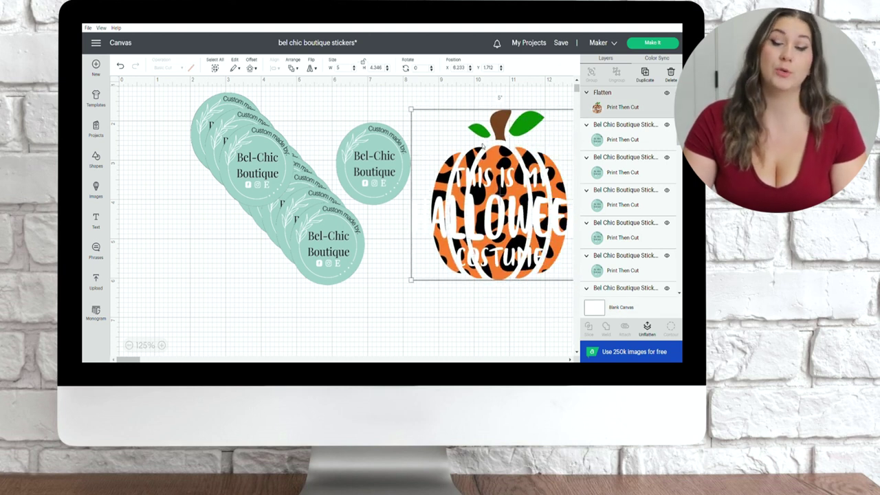
- Delete the pumpkin, keep the 8.5 x 11 in material size, and continue
{"action": "key", "text": "Delete"}
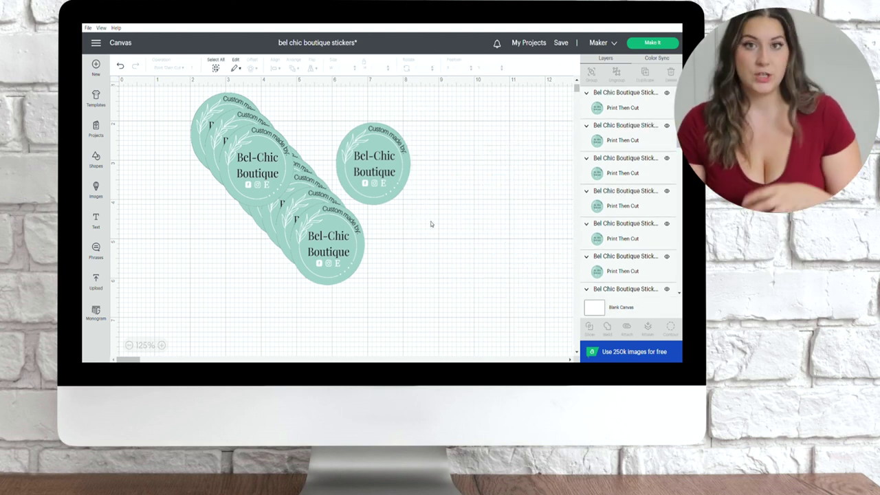
{"action": "left_click_drag", "start_coordinate": [386, 181], "coordinate": [424, 195]}
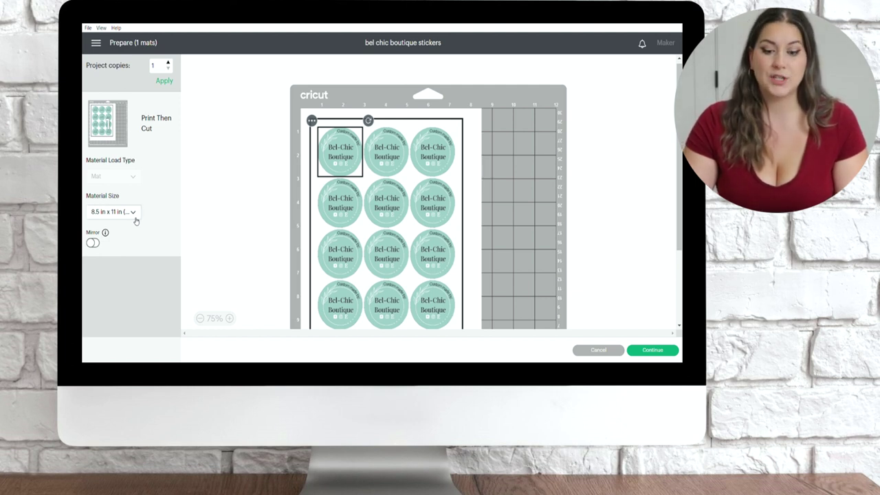
{"action": "left_click", "coordinate": [136, 220]}
{"action": "left_click", "coordinate": [184, 125]}
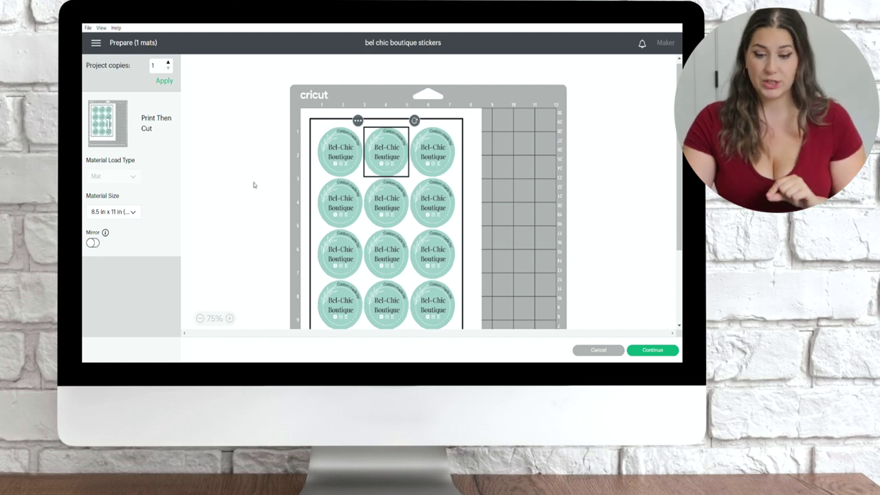
{"action": "scroll", "coordinate": [451, 230], "scroll_direction": "down", "scroll_amount": 3}
{"action": "left_click", "coordinate": [647, 352]}
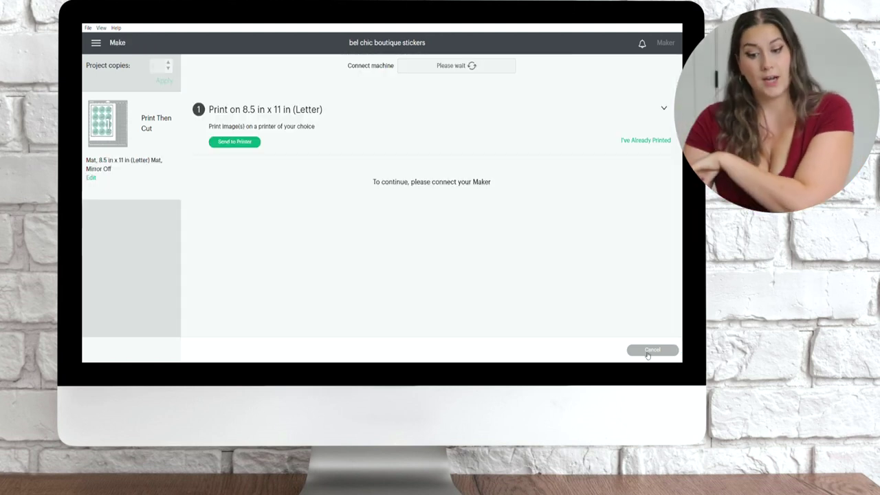
- Print the sticker sheet on ET-2760 Series(Network) with the system print dialog enabled
{"action": "left_click", "coordinate": [259, 145]}
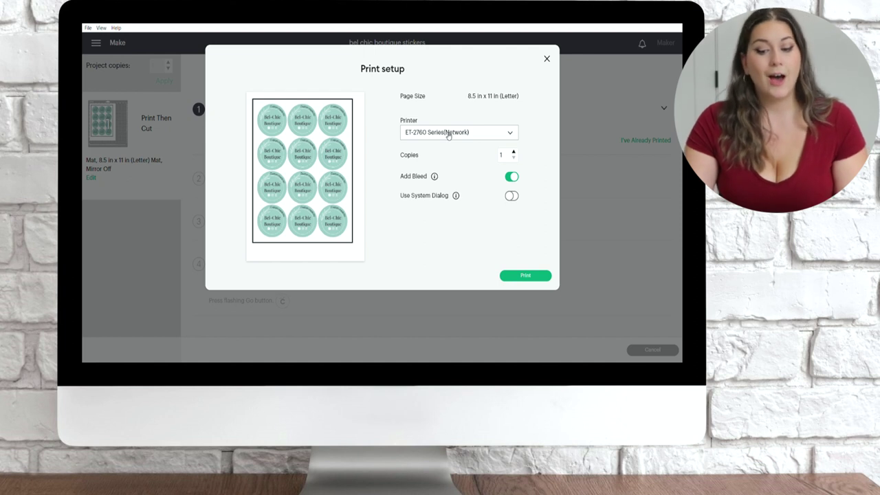
{"action": "left_click", "coordinate": [448, 133]}
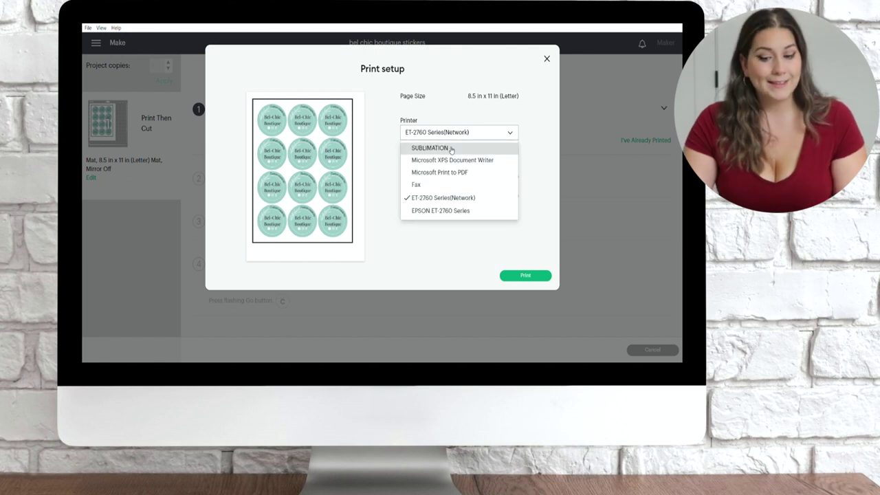
{"action": "left_click", "coordinate": [455, 199]}
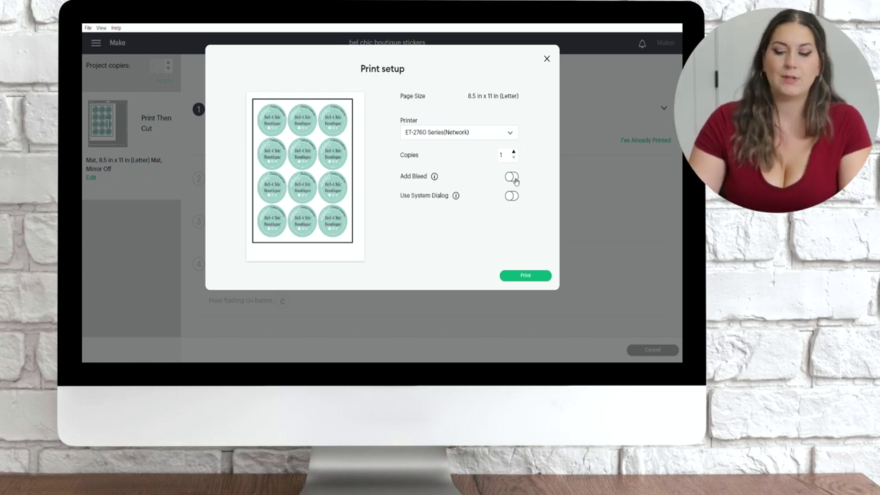
{"action": "left_click", "coordinate": [511, 196]}
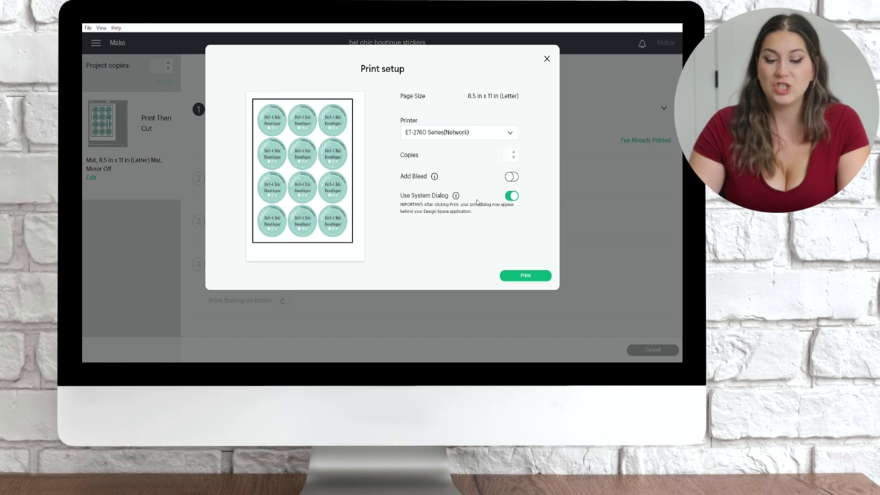
{"action": "left_click", "coordinate": [514, 277]}
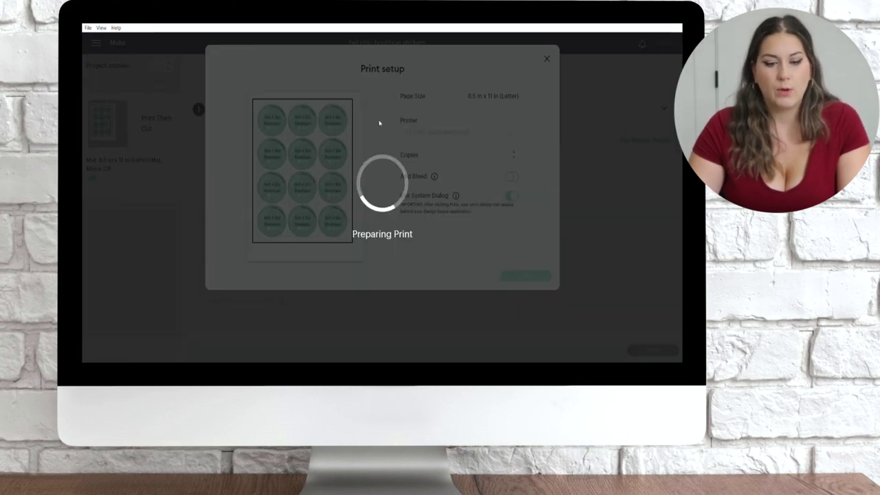